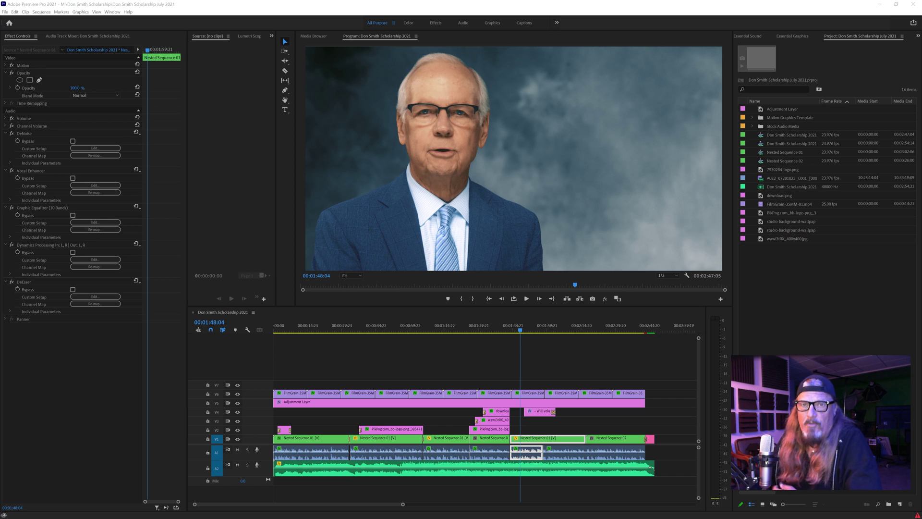
Play the scholarship sequence, stop on the three-bullet title at 01:59:16, and select that clip.
left_click(584, 359)
key("space")
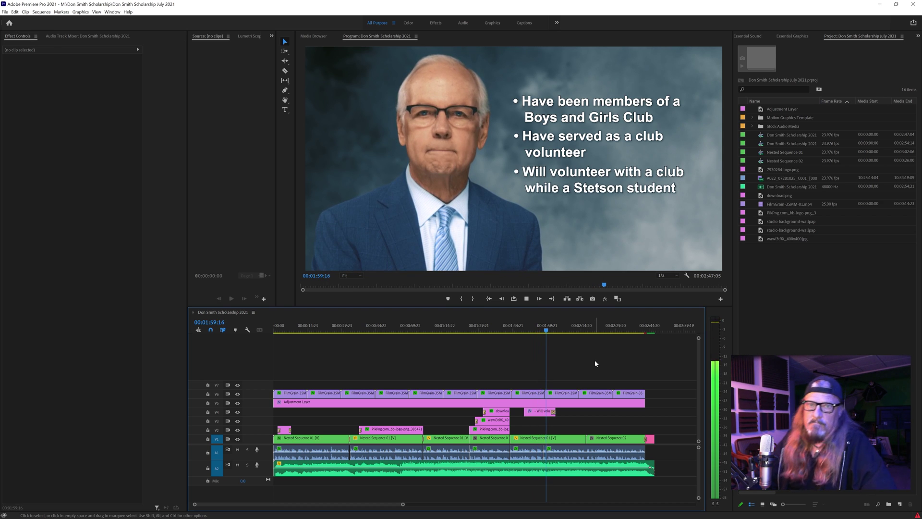
key("space")
key("d")
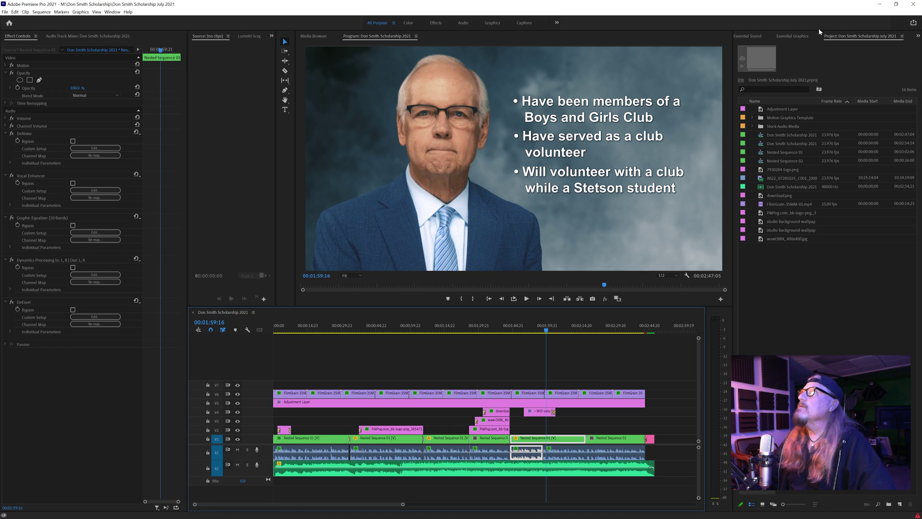
Open Essential Graphics in Edit mode and select the bullet graphic clip on V4.
left_click(795, 36)
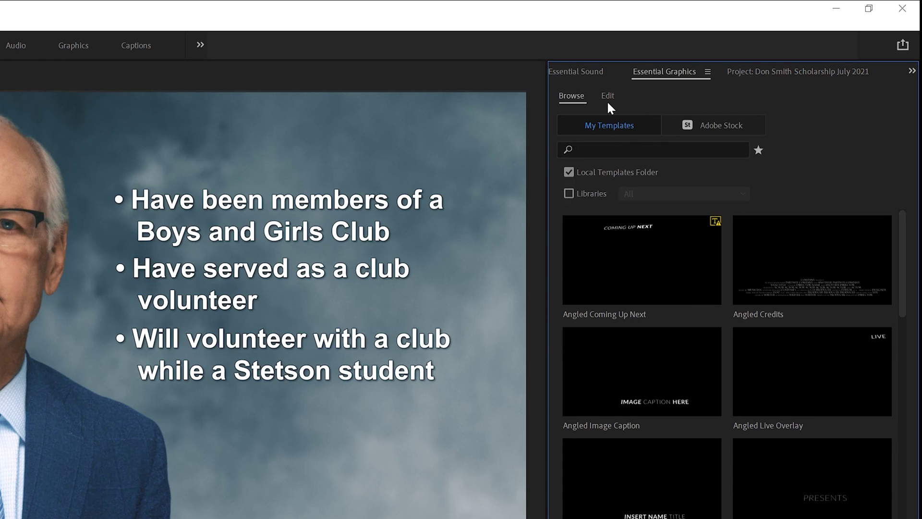
left_click(607, 96)
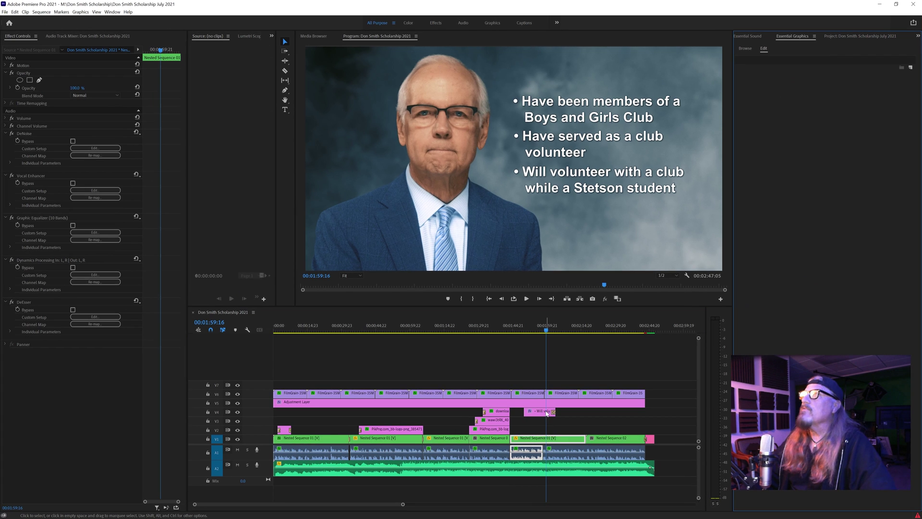
left_click(546, 413)
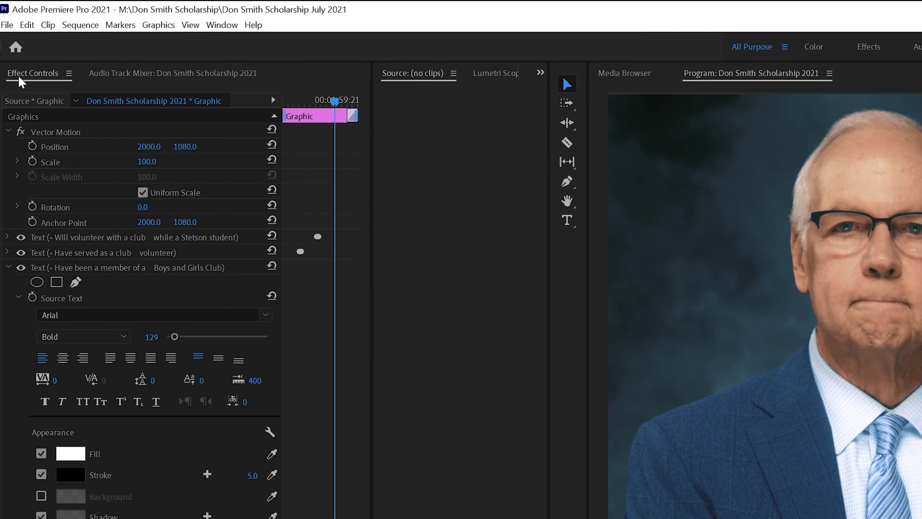
Inspect the graphic's separate text layers in Effect Controls, collapsing the Boys and Girls Club layer.
left_click(19, 76)
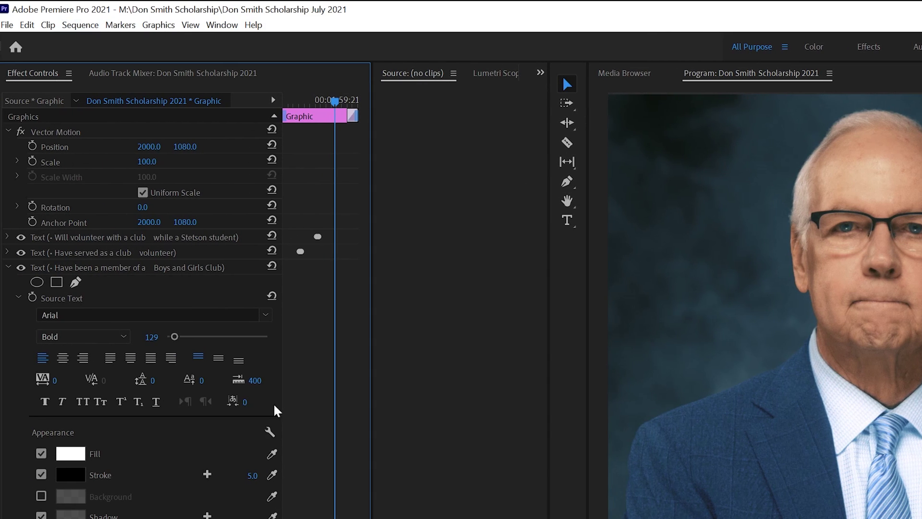
key("t")
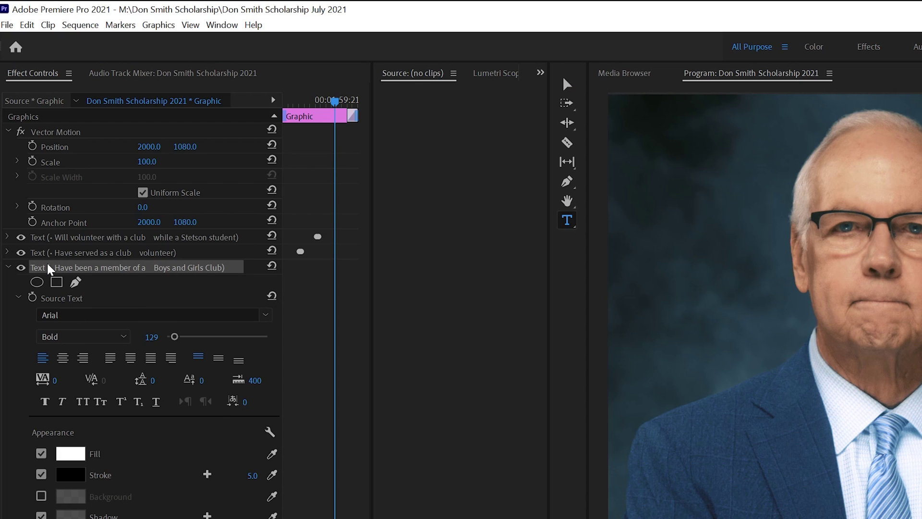
left_click(28, 238)
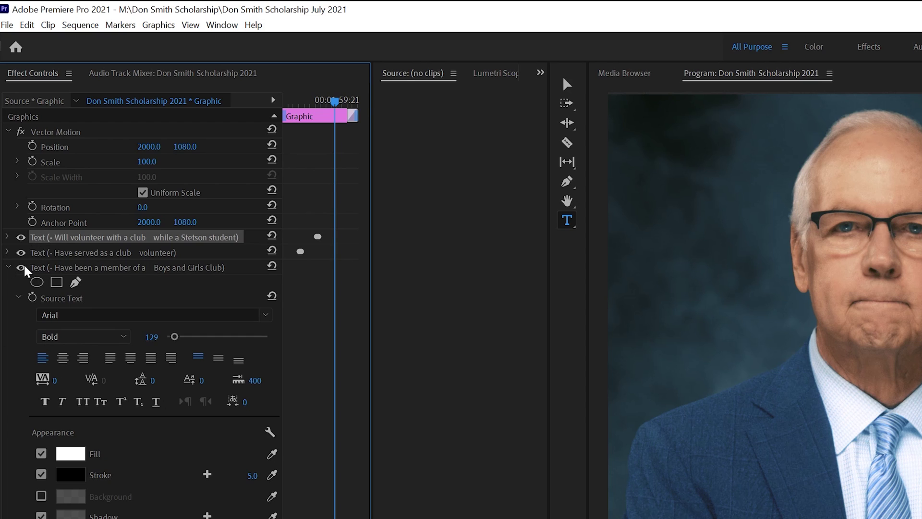
left_click(9, 267)
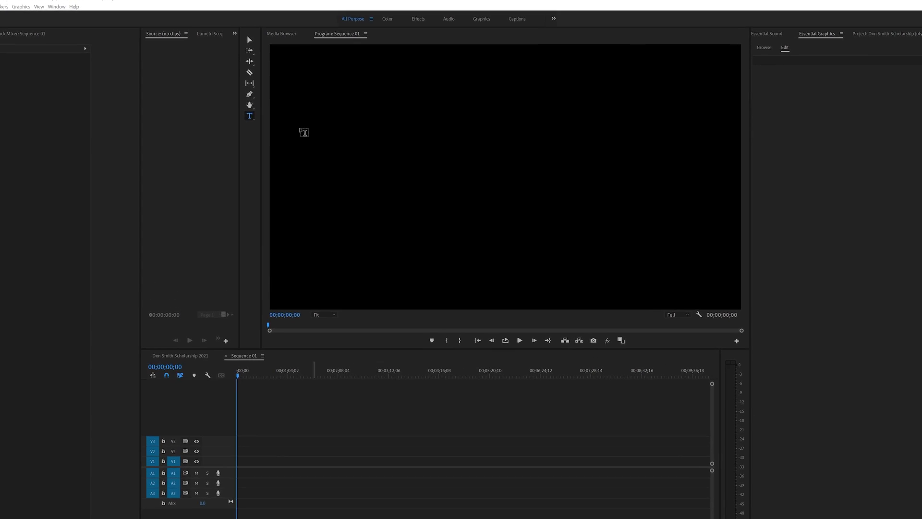
Create a text layer reading '• Line one' near the upper left of the frame.
left_click(135, 137)
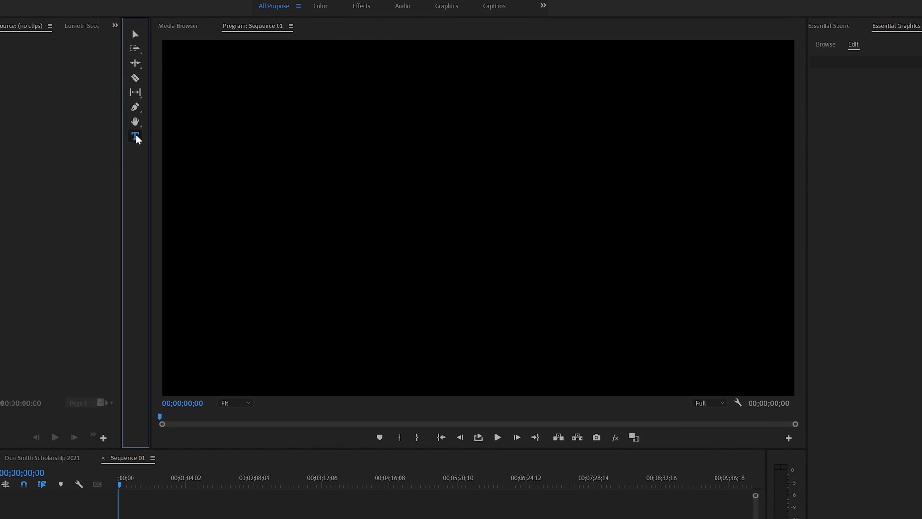
left_click(326, 126)
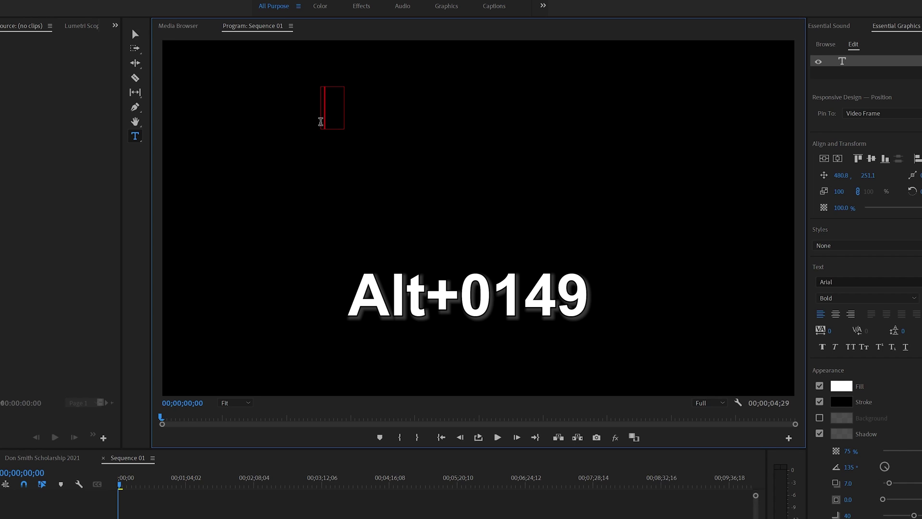
type("•")
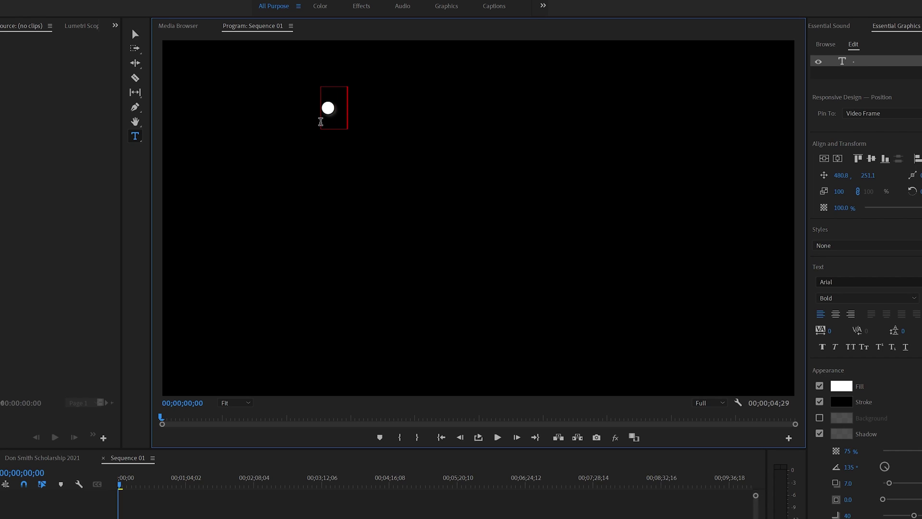
type(" Line o")
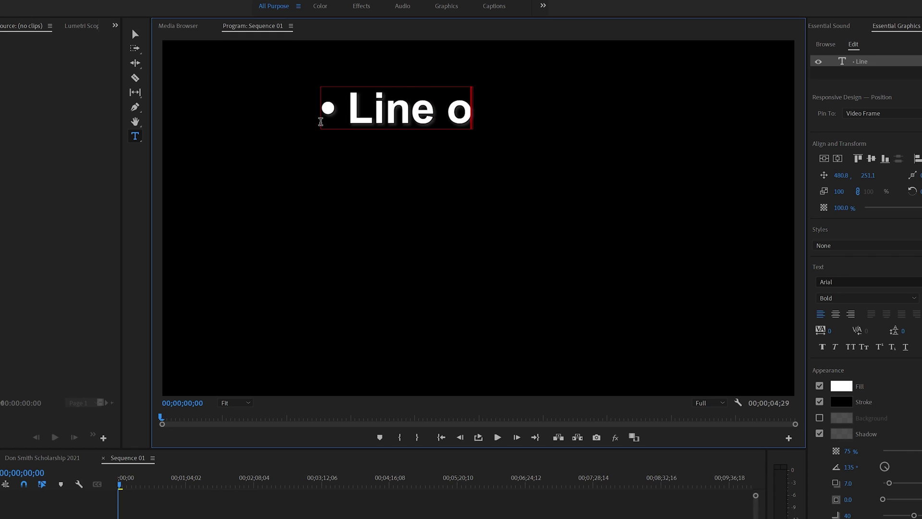
type("ne")
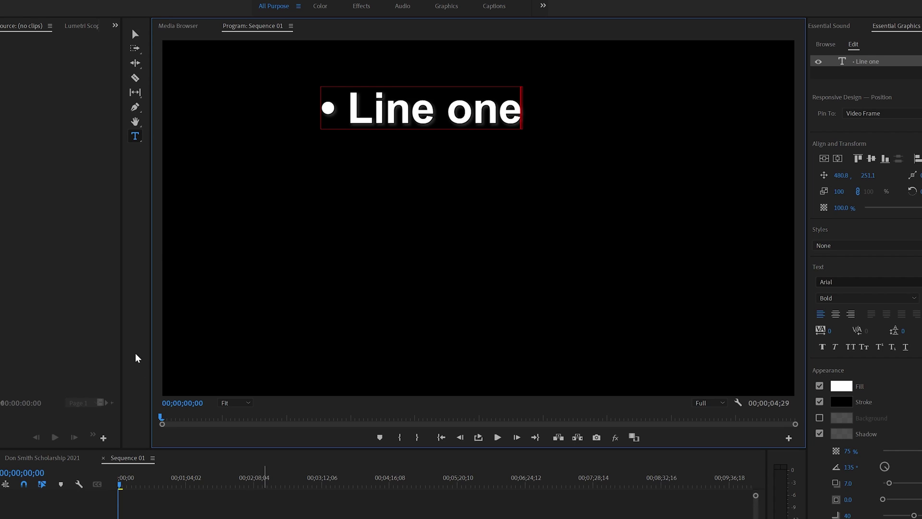
key("Escape")
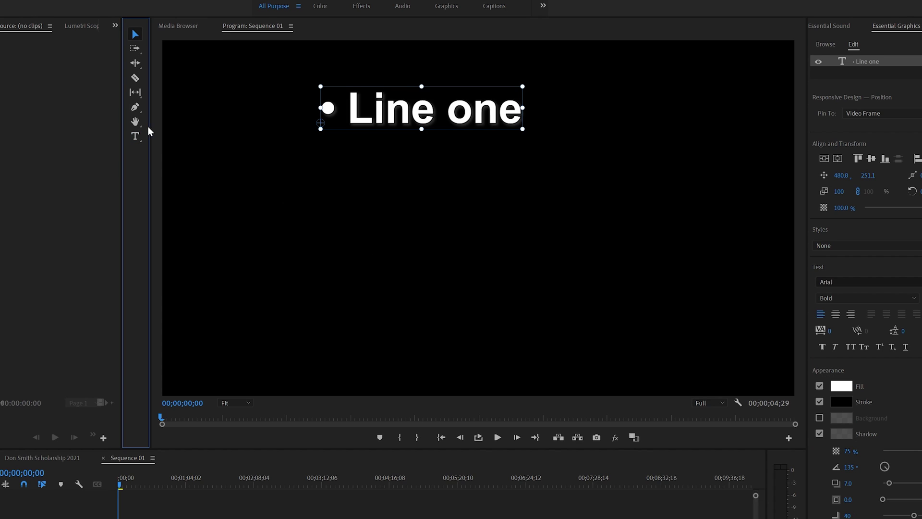
Add separate text layers '• Line two' and '• Line three' stacked beneath Line one.
left_click(135, 136)
left_click(329, 183)
left_click(329, 183)
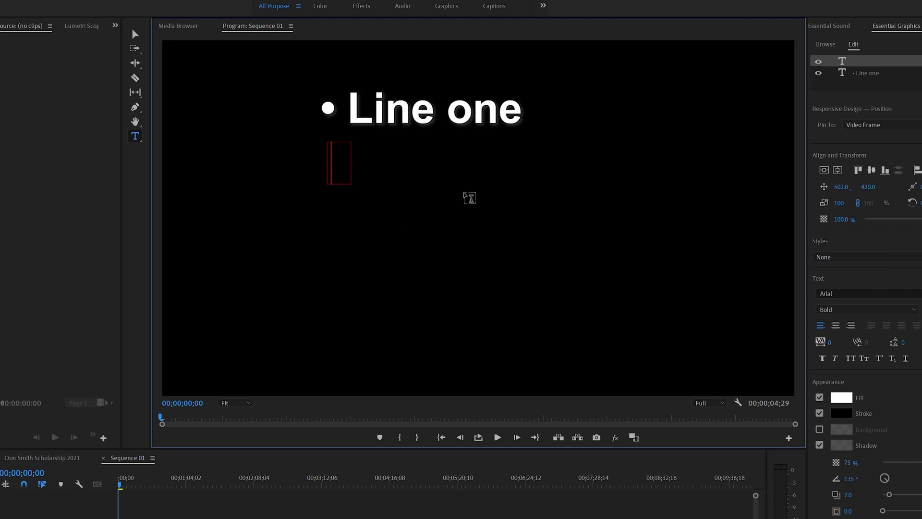
type("• Line")
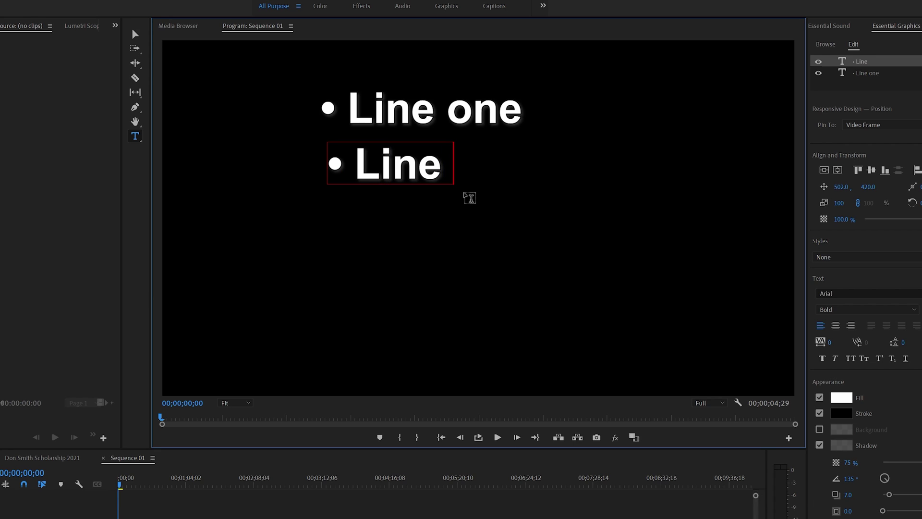
type(" two")
key("Escape")
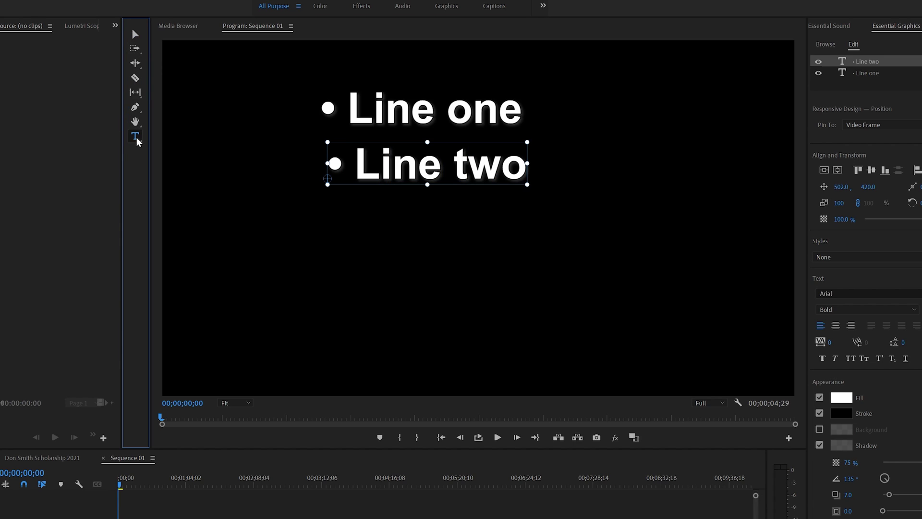
left_click(331, 233)
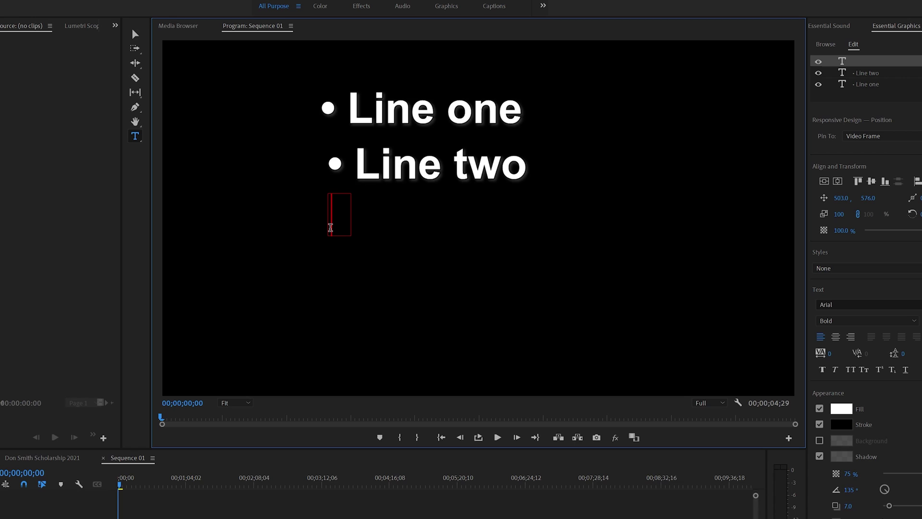
type("• Line three")
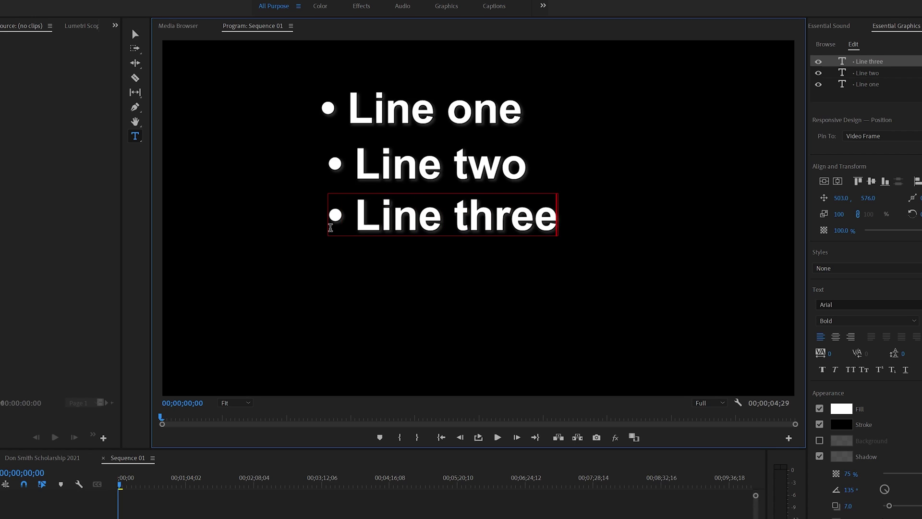
Select all three bullet layers and apply Align Left and Distribute Vertically.
left_click(135, 34)
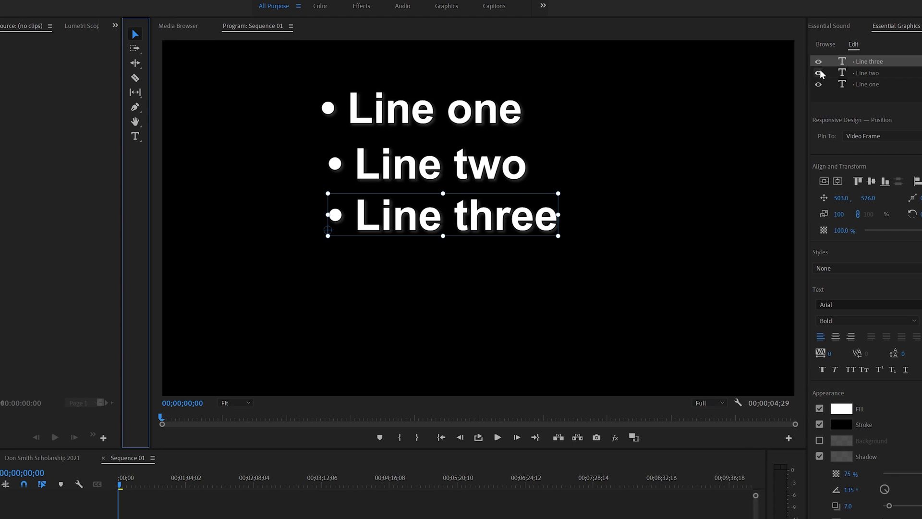
left_click(874, 72, "shift")
left_click(872, 84, "shift")
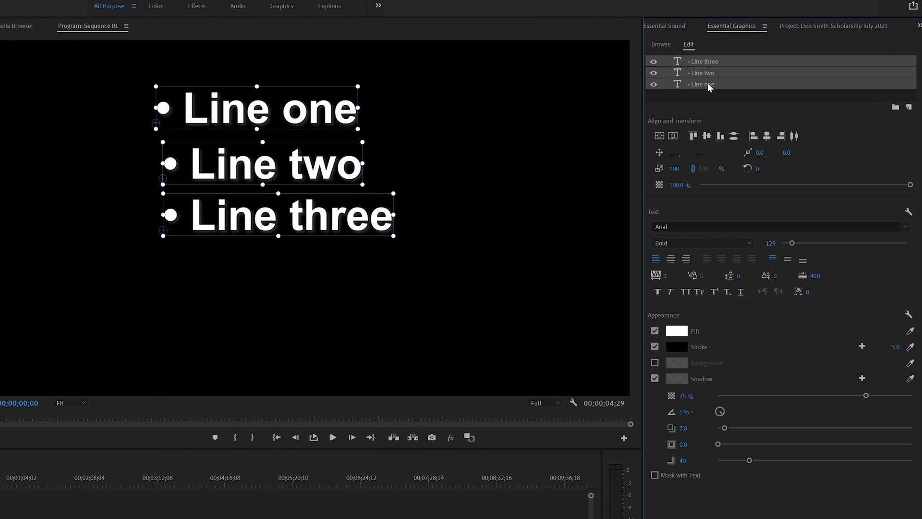
left_click(752, 137)
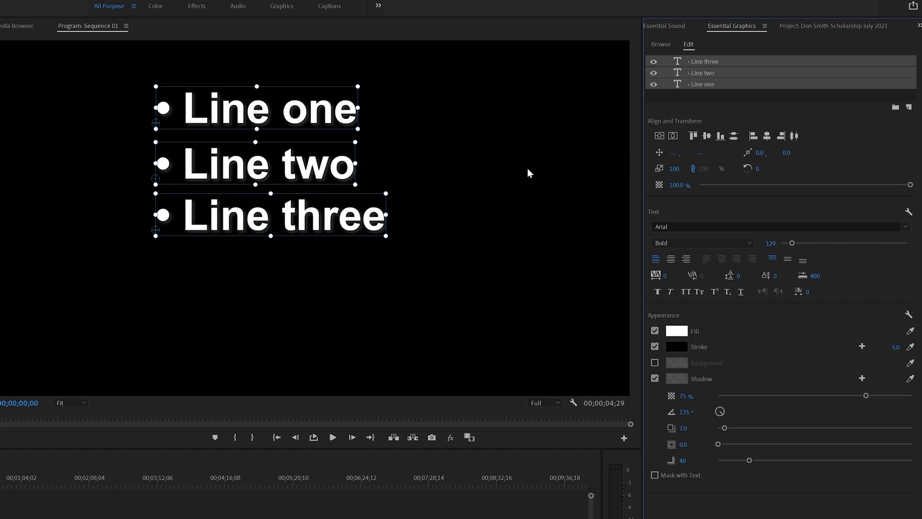
left_click(735, 137)
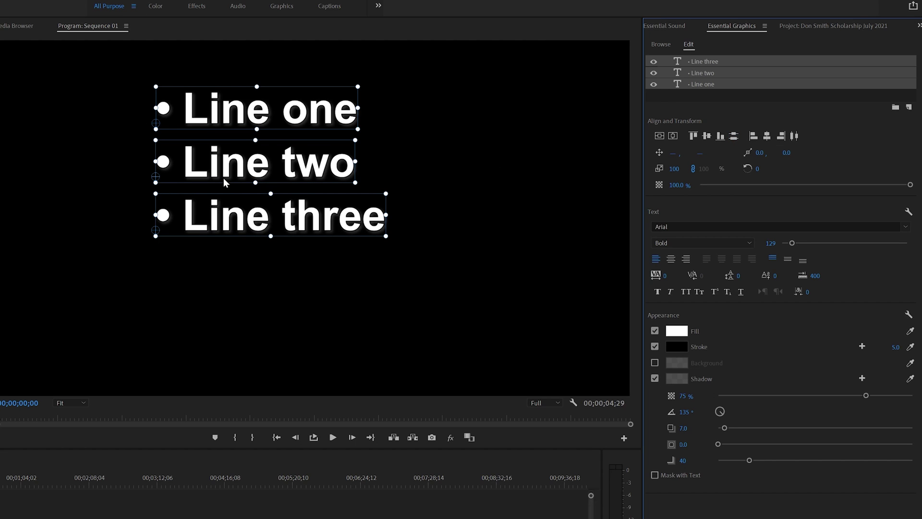
left_click(485, 335)
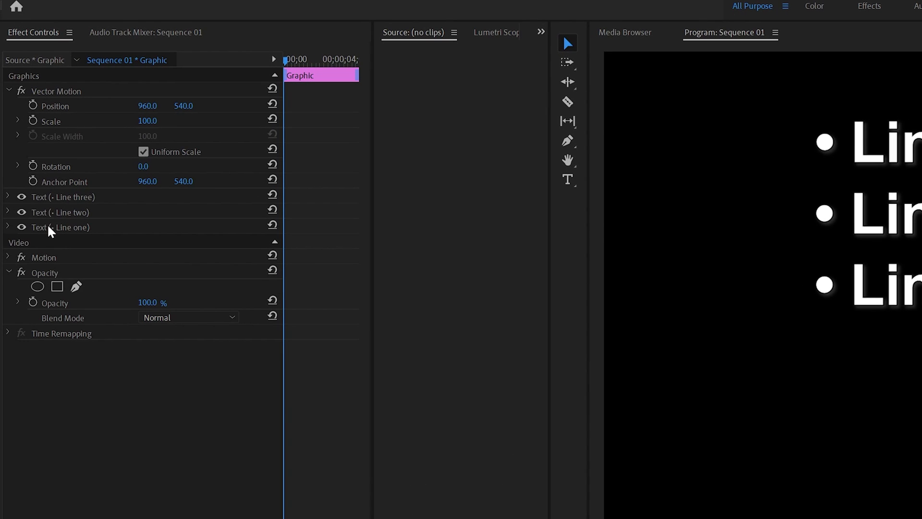
Reorder the text layers to Line one, Line two, Line three and expand Line one's properties.
left_click_drag(50, 231, 56, 195)
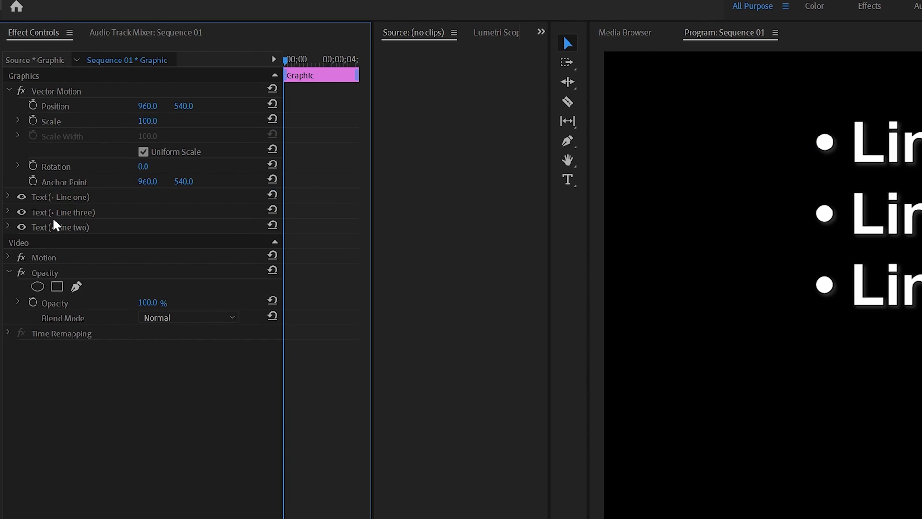
left_click_drag(67, 227, 70, 207)
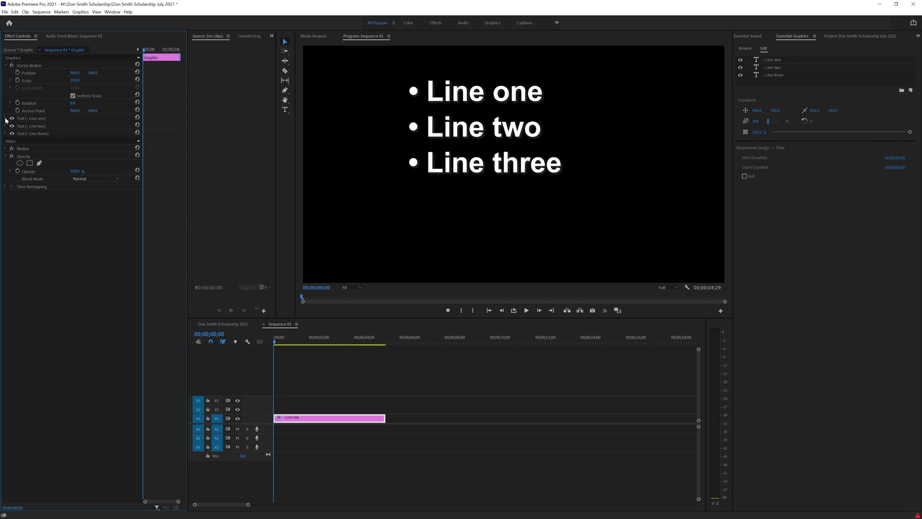
left_click(5, 118)
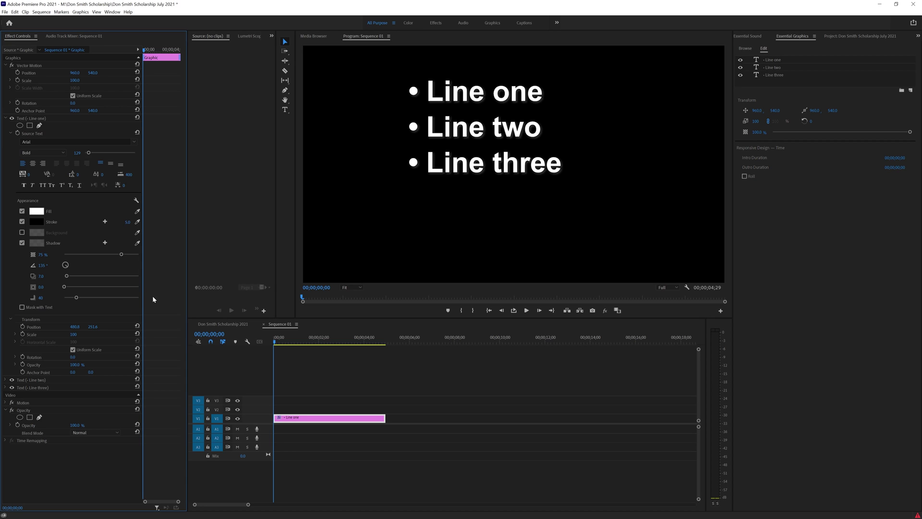
Move Line one to X 707.8 and play to 00;00;00;16, its landing time.
mouse_move(68, 327)
left_mouse_down()
mouse_move(178, 328)
mouse_move(78, 327)
left_mouse_up()
left_click(274, 341)
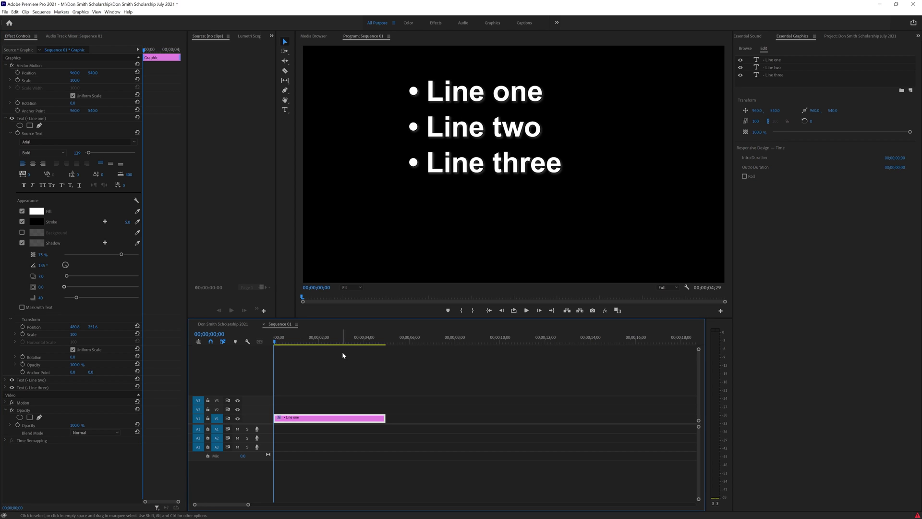
key("space")
key("space")
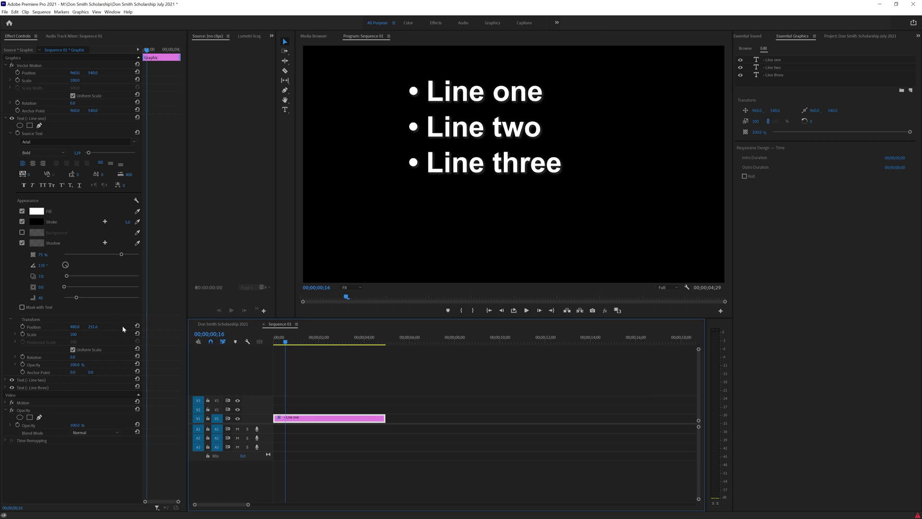
Keyframe Line one's Position at 00;00;00;16 and start it off-frame right at X 1820.8.
left_click(22, 326)
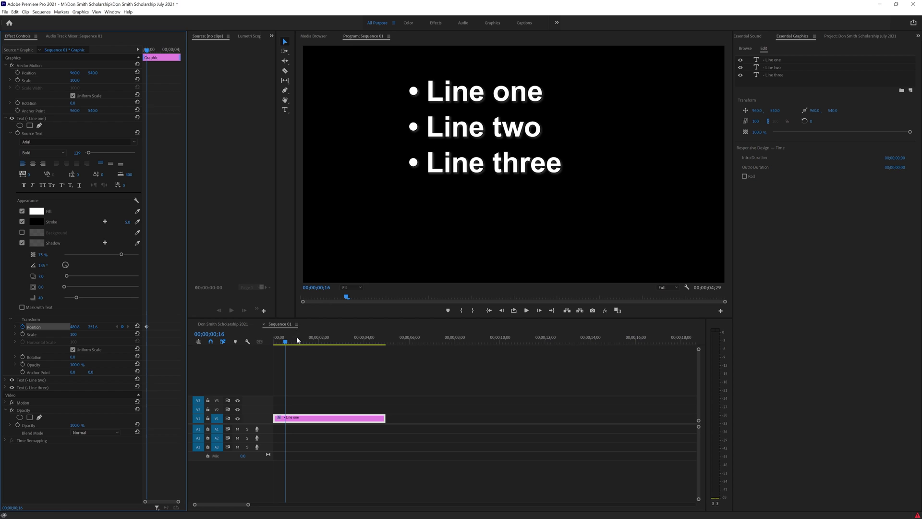
left_click(334, 430)
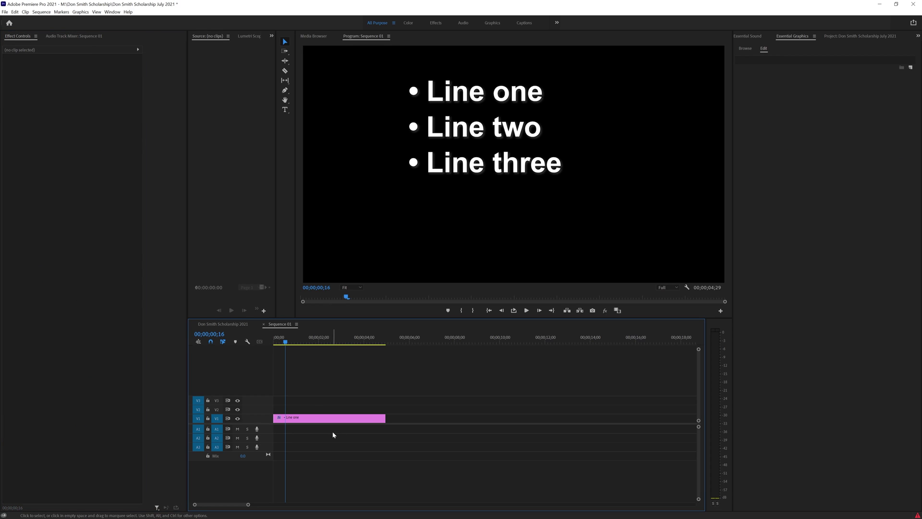
key("Home")
left_click(326, 418)
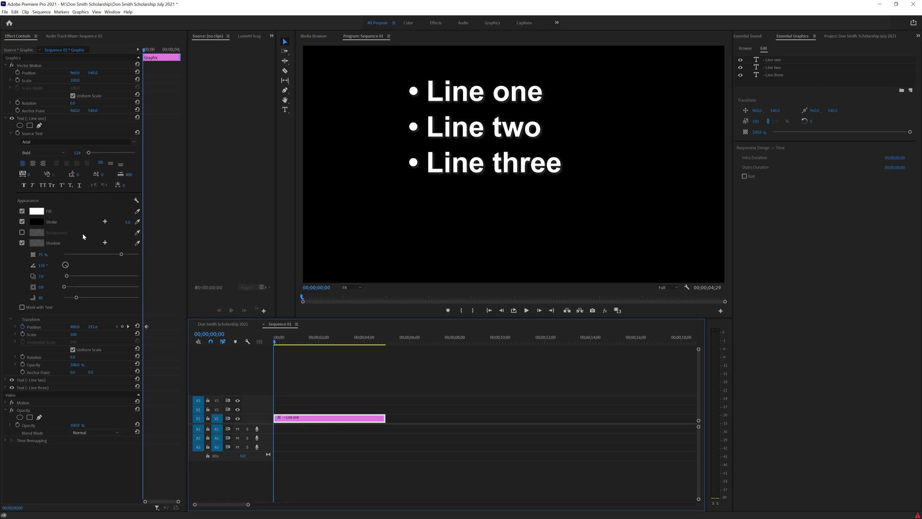
left_click_drag(75, 327, 863, 326)
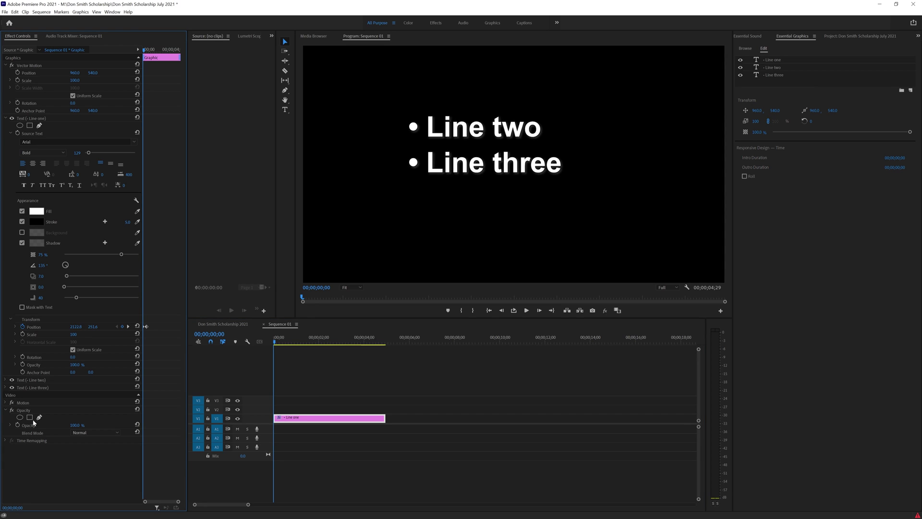
key("space")
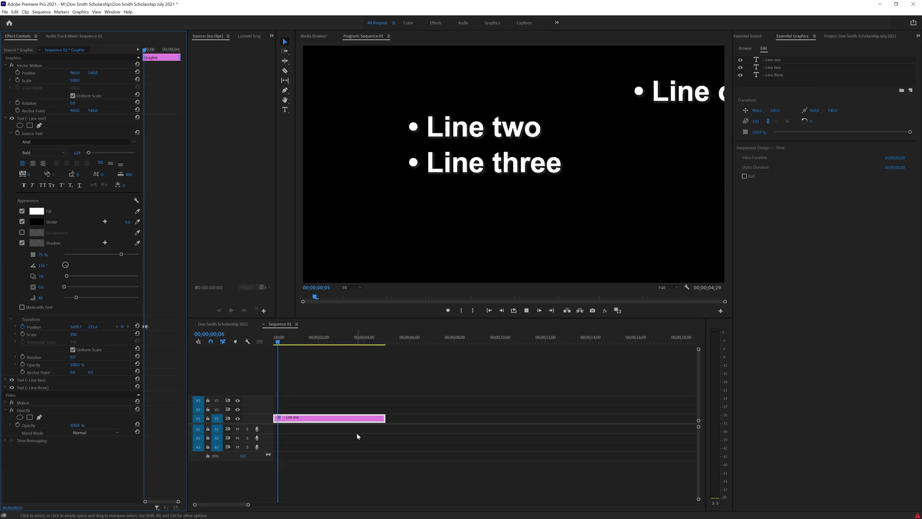
key("space")
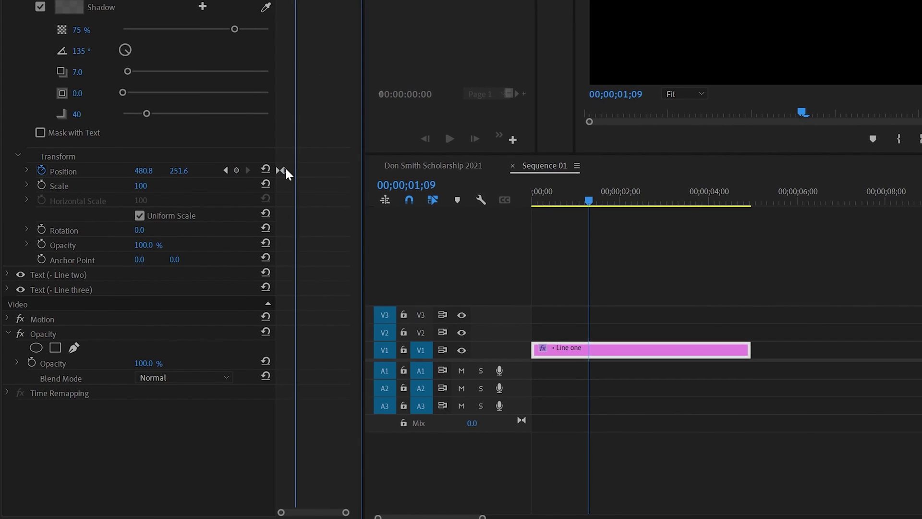
Set Line one's landing Position keyframe to Ease In and replay the animation.
right_click(145, 326)
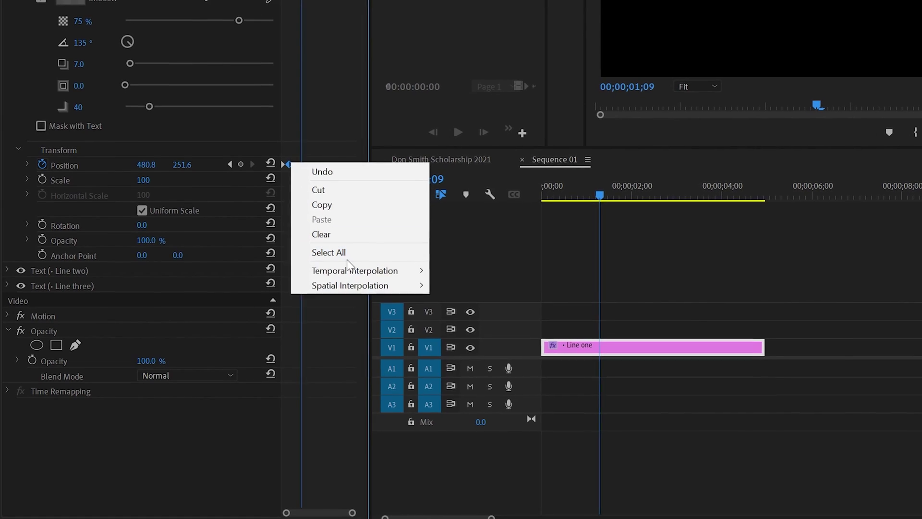
mouse_move(418, 270)
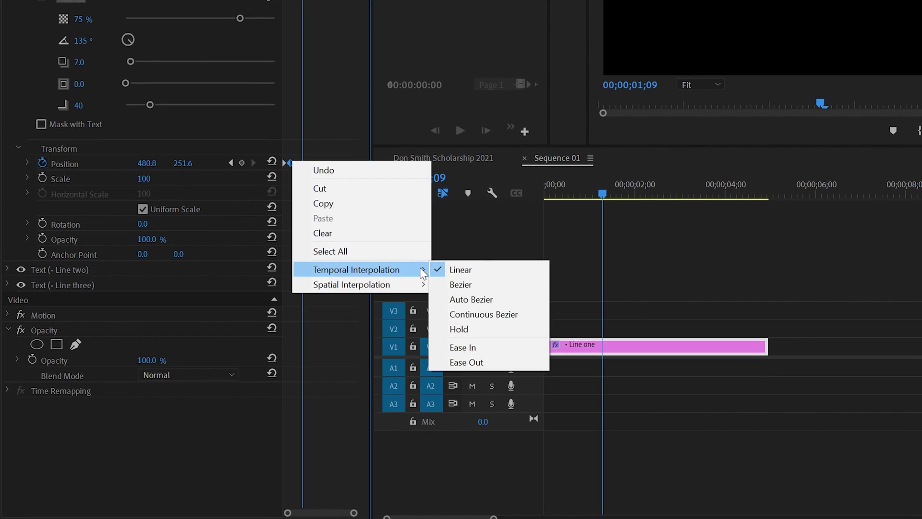
left_click(463, 348)
key("Home")
key("space")
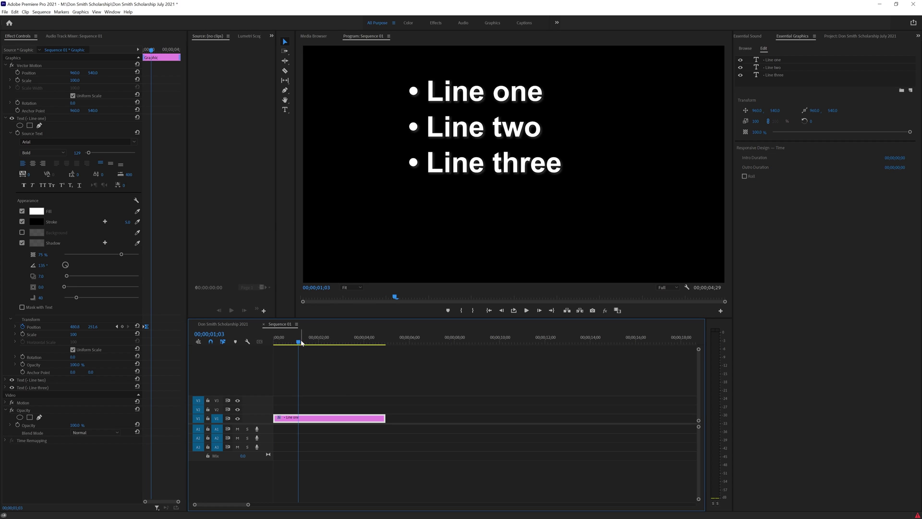
Keyframe Line two's Position at 00;00;01;10 and start it off the left edge at 00;00;00;29.
left_click_drag(301, 342, 304, 342)
left_click(5, 119)
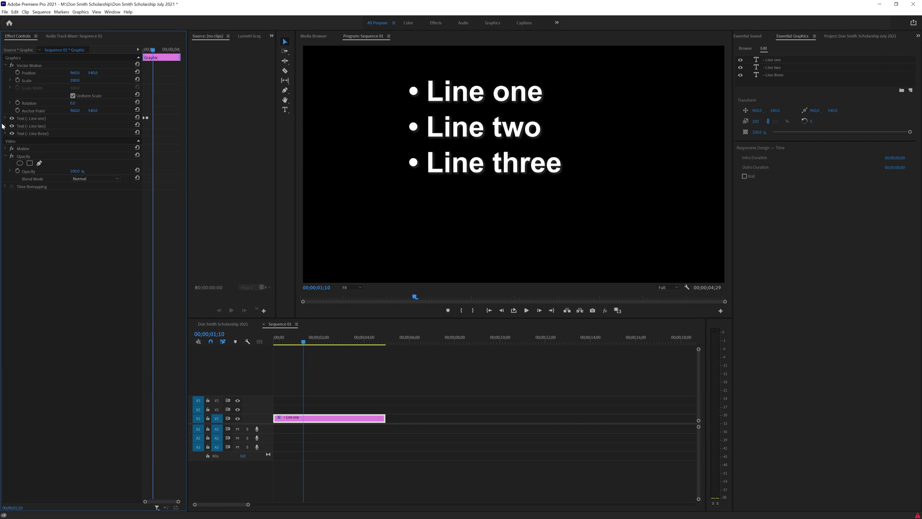
left_click(6, 126)
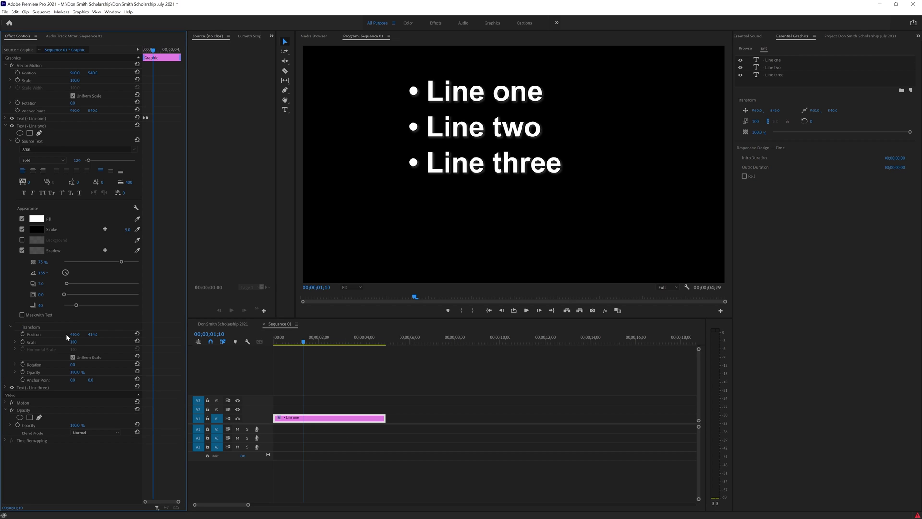
left_click(22, 335)
left_click_drag(301, 344, 295, 345)
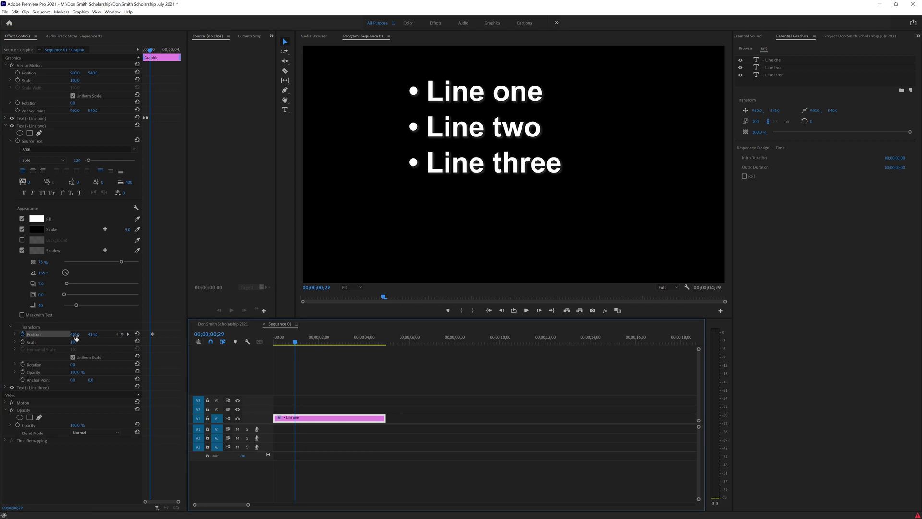
left_click_drag(74, 336, 10, 337)
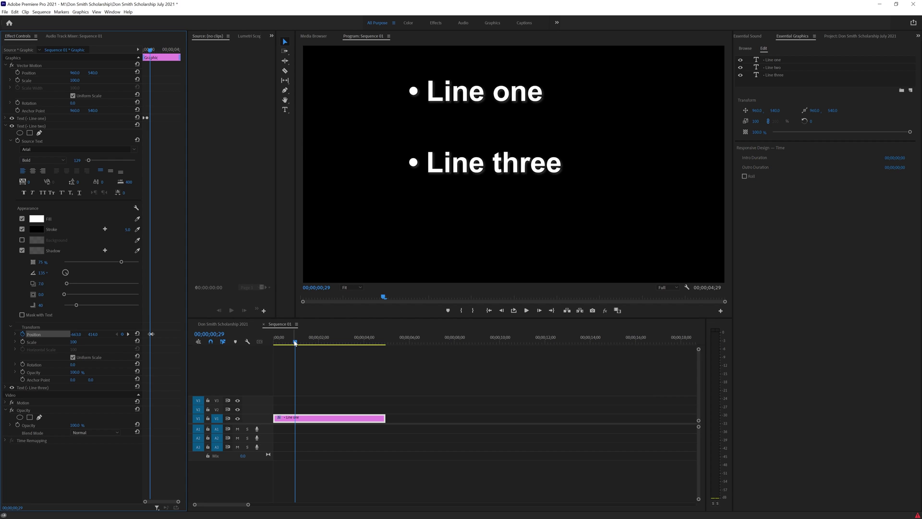
left_click_drag(295, 342, 315, 345)
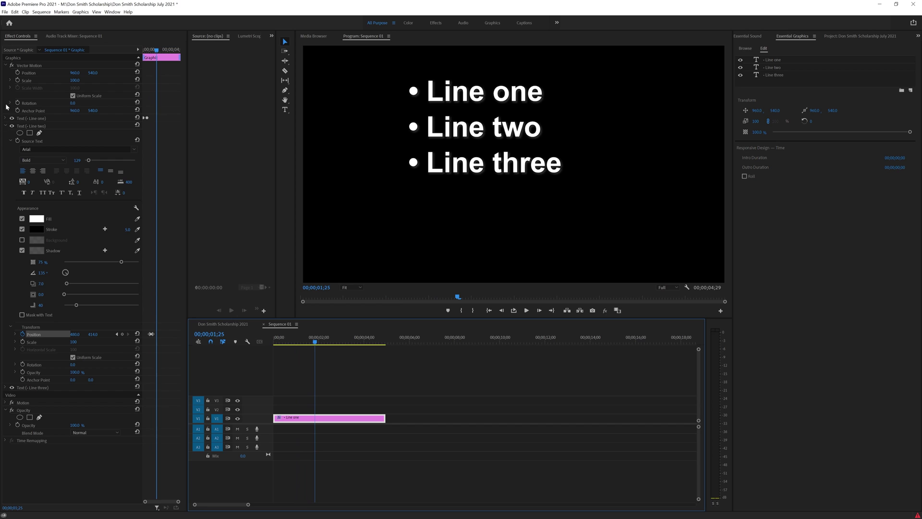
left_click(5, 126)
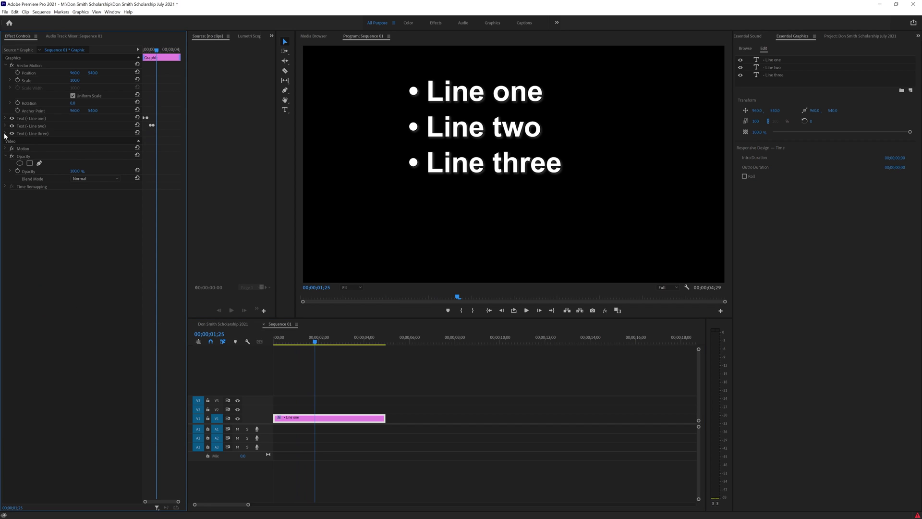
Keyframe Line three's Position at 00;00;01;25, drop it to Y 1244.5 at 00;00;01;16, and ease in.
left_click(6, 134)
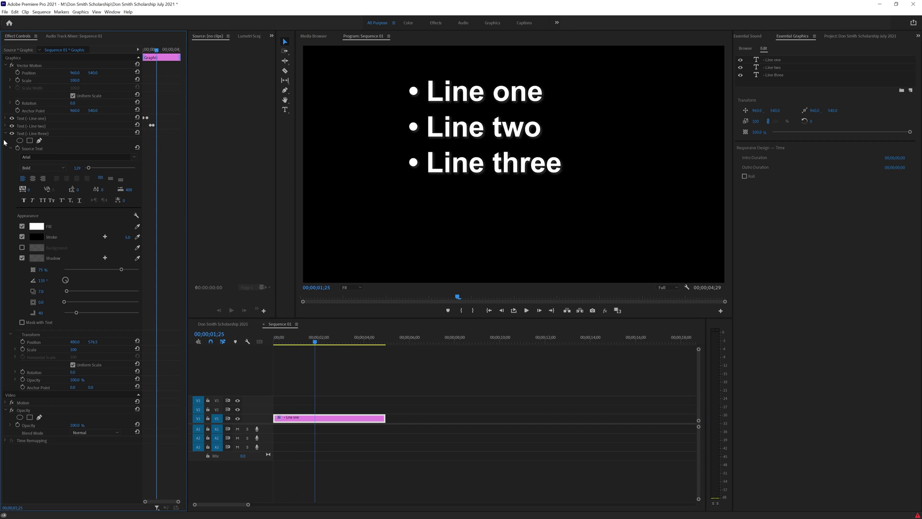
left_click(23, 341)
left_click_drag(315, 343, 308, 342)
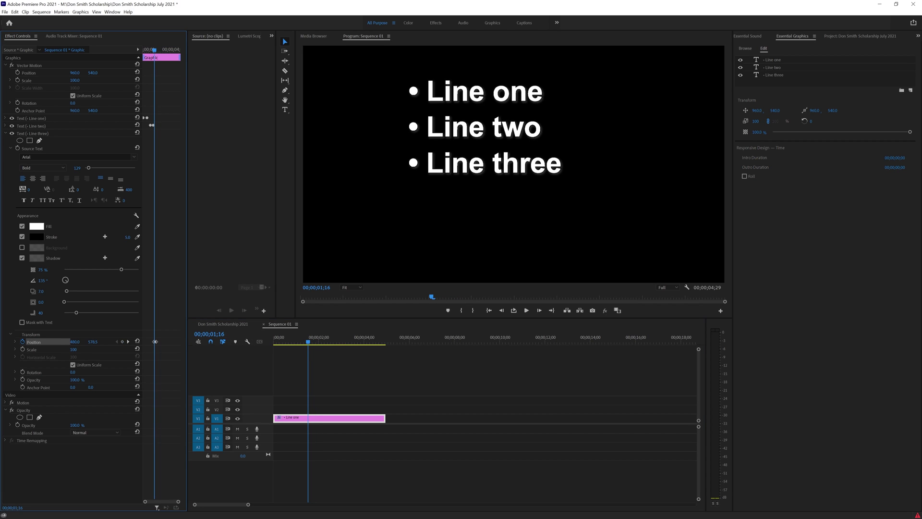
left_click_drag(92, 342, 156, 342)
right_click(156, 341)
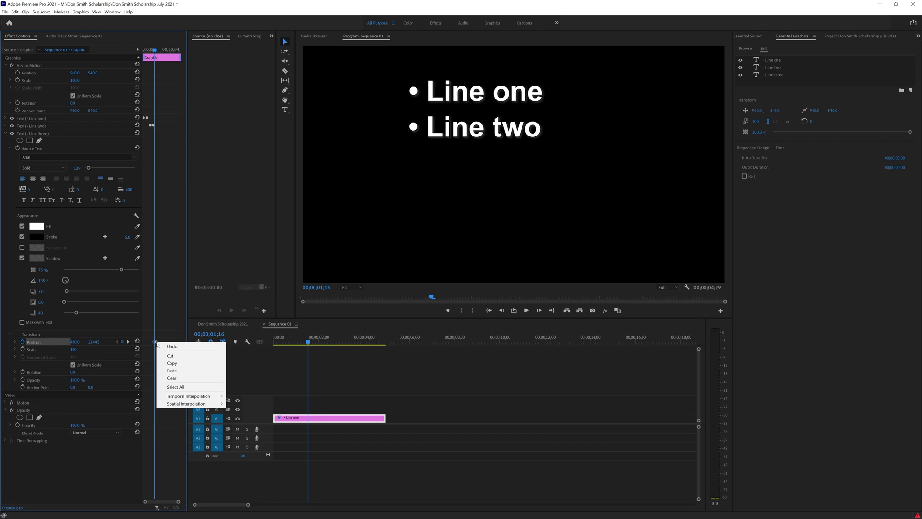
mouse_move(194, 399)
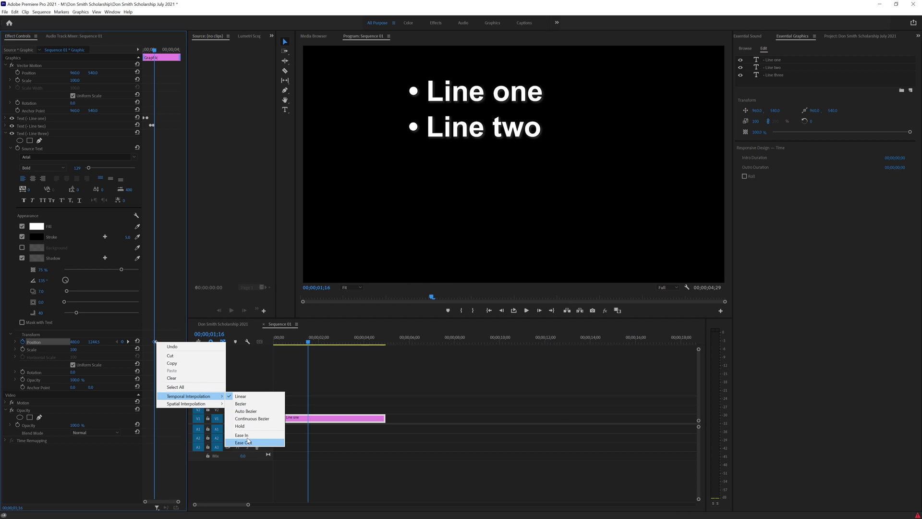
left_click(242, 435)
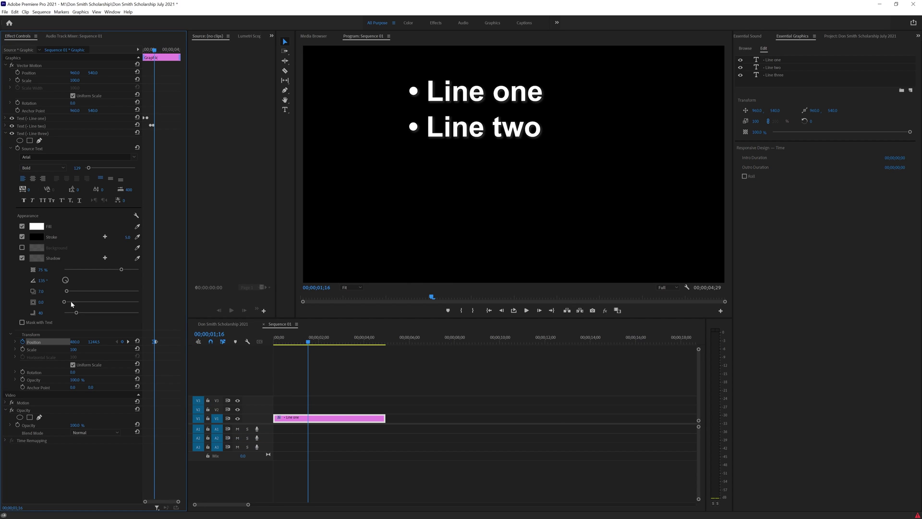
Set Line two's Position keyframe to Ease In and play the full three-line animation.
left_click(5, 126)
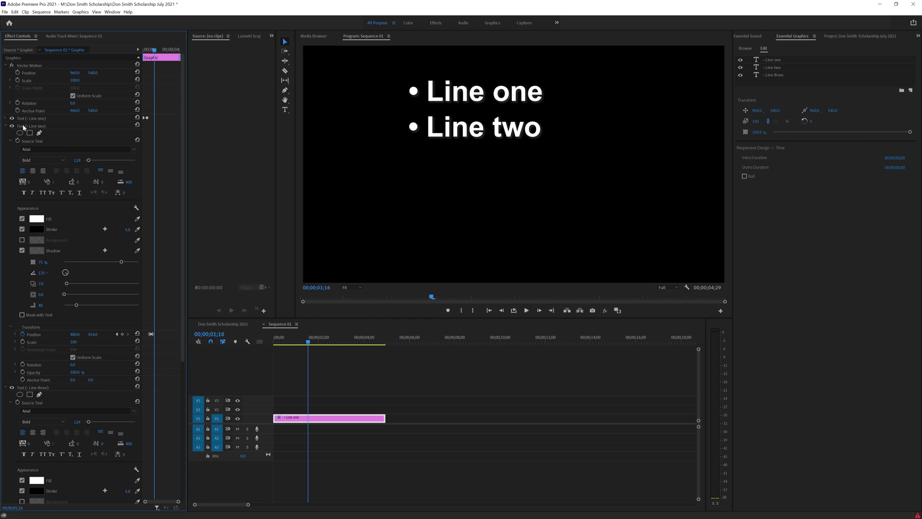
left_click(24, 126)
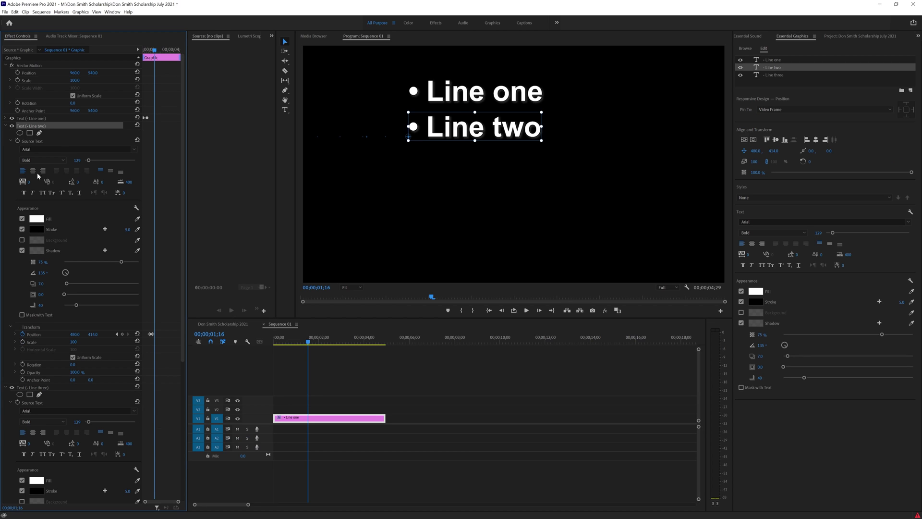
right_click(153, 337)
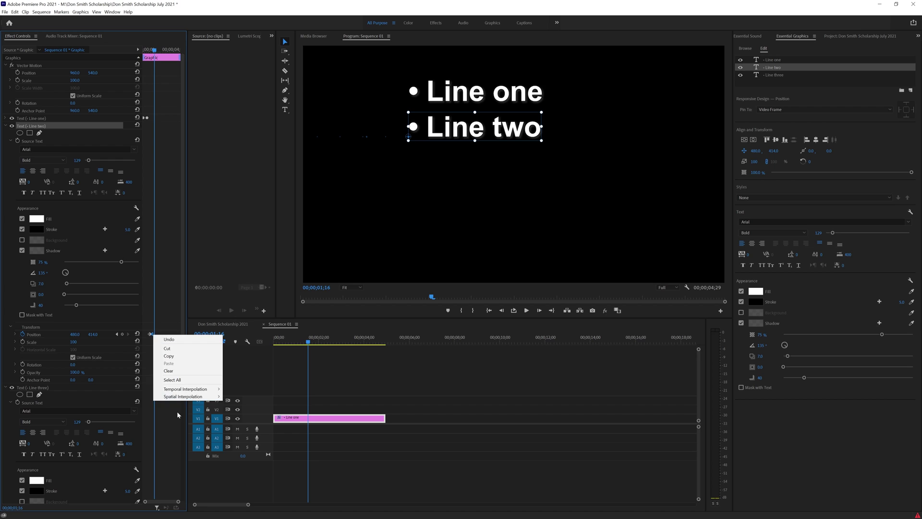
mouse_move(192, 389)
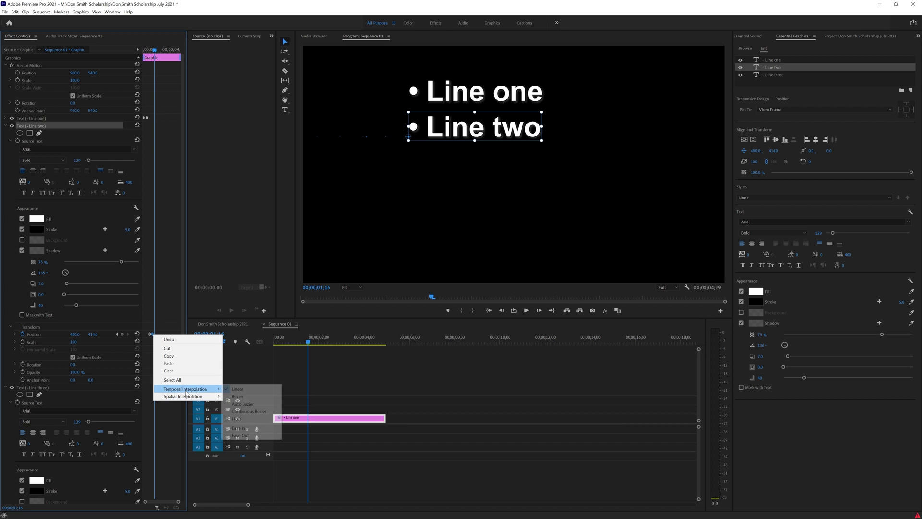
left_click(253, 425)
key("Home")
key("space")
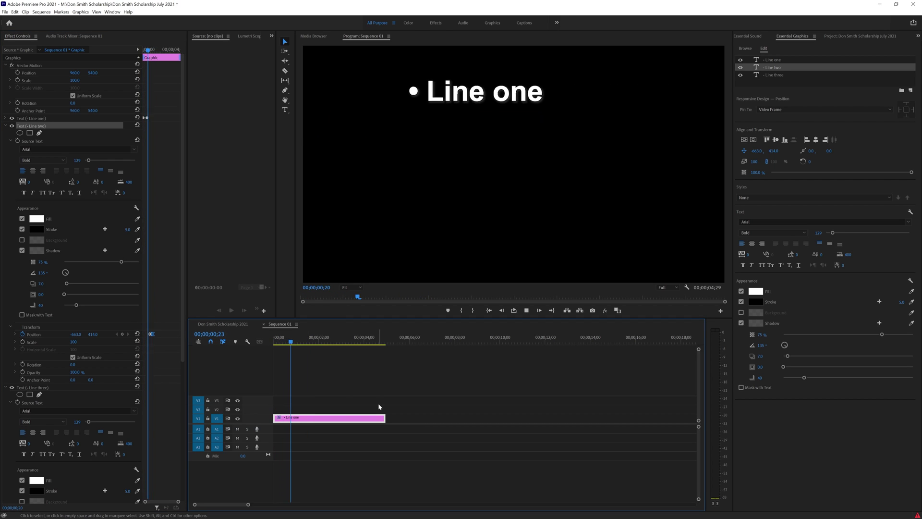